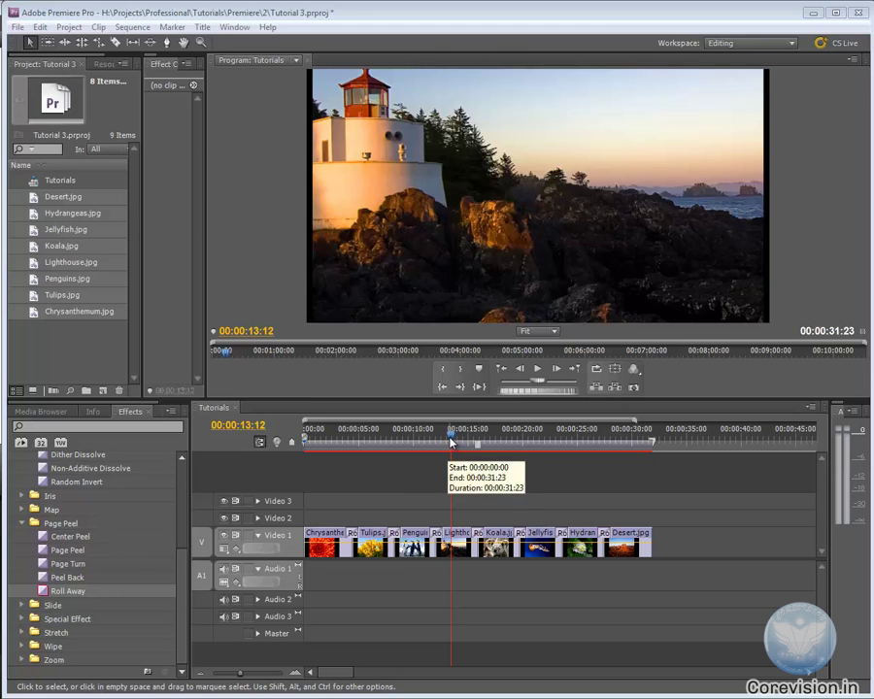
Play the Tutorials sequence from its start to preview the existing Roll Away transitions, and return the playhead to the beginning
drag(451, 436, 284, 446)
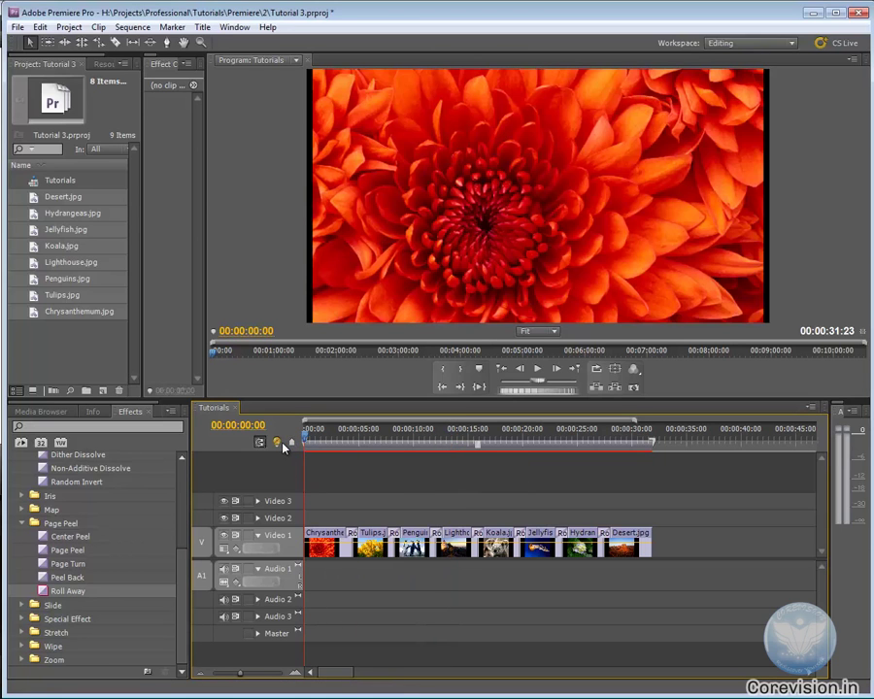
click(539, 373)
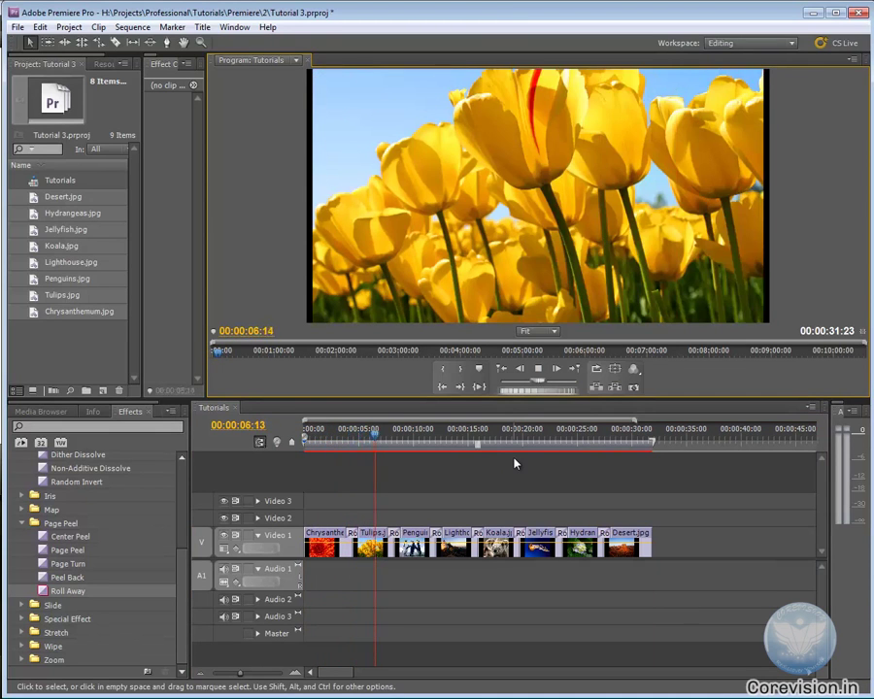
click(539, 369)
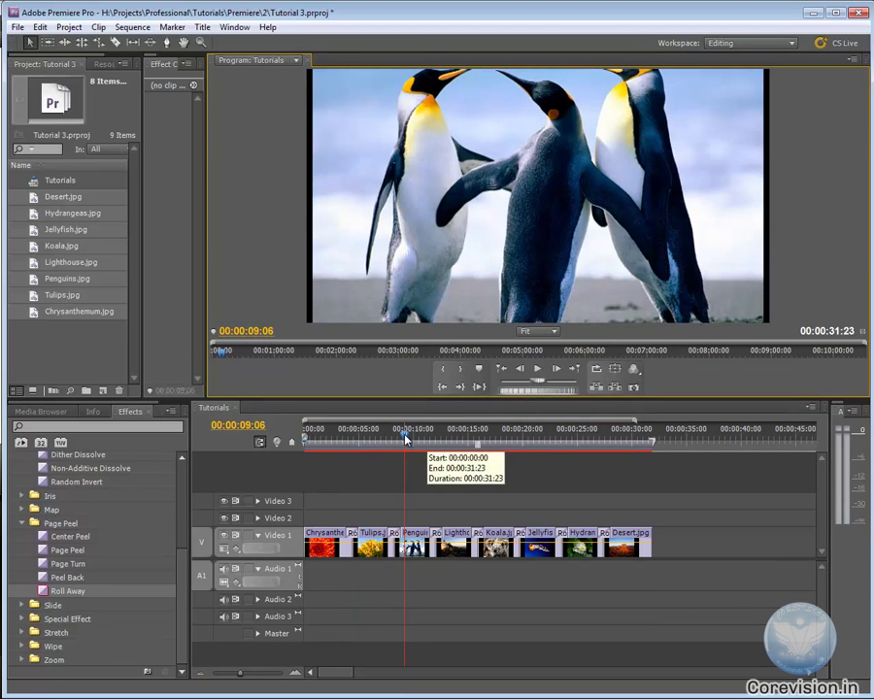
drag(405, 435, 304, 441)
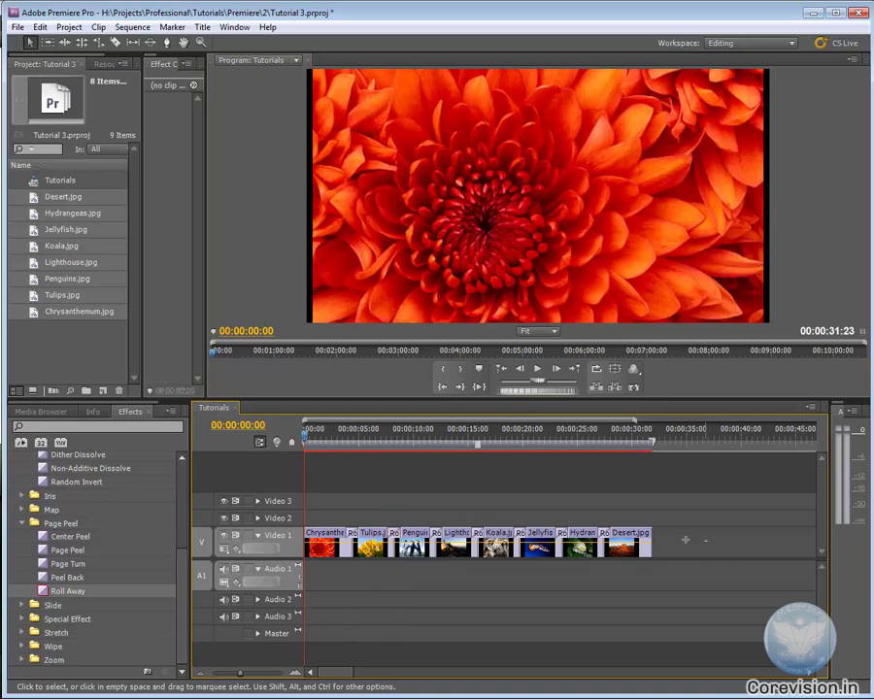
Delete all image clips and their transitions from the Video 1 track
mouse_move(685, 540)
mouse_down()
mouse_move(321, 528)
mouse_move(337, 525)
mouse_up()
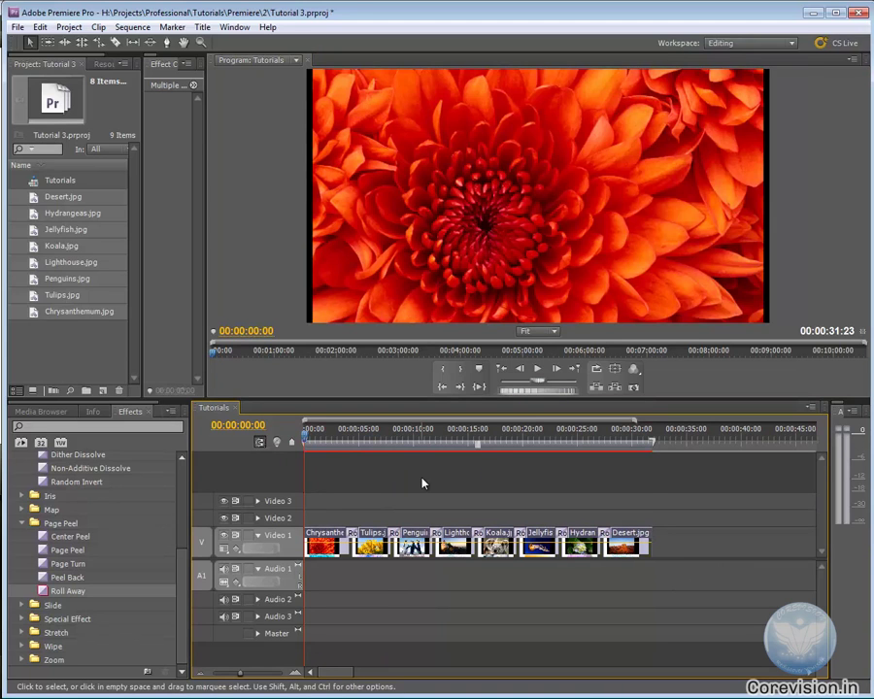
key(Delete)
Make Cross Dissolve the default transition and automate the eight images to the sequence sequentially with a 30-frame overlap and default transitions
scroll(61, 513, up, 3)
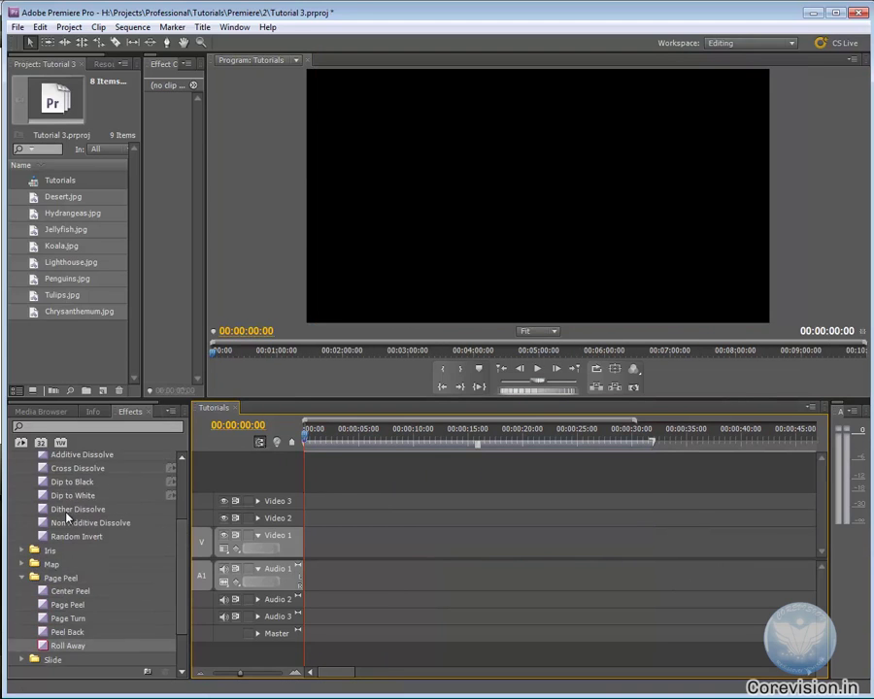
right_click(44, 498)
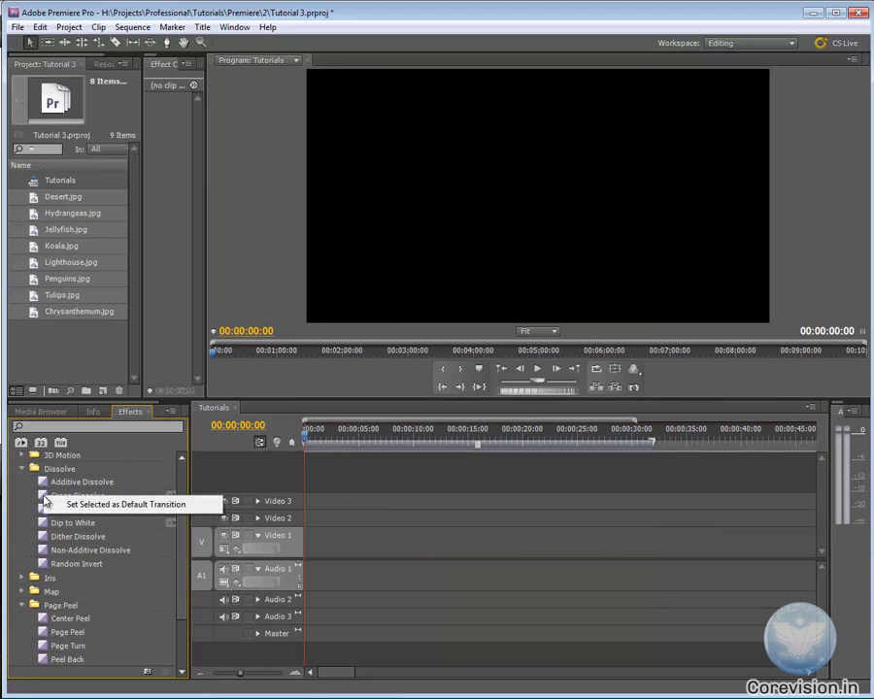
click(66, 505)
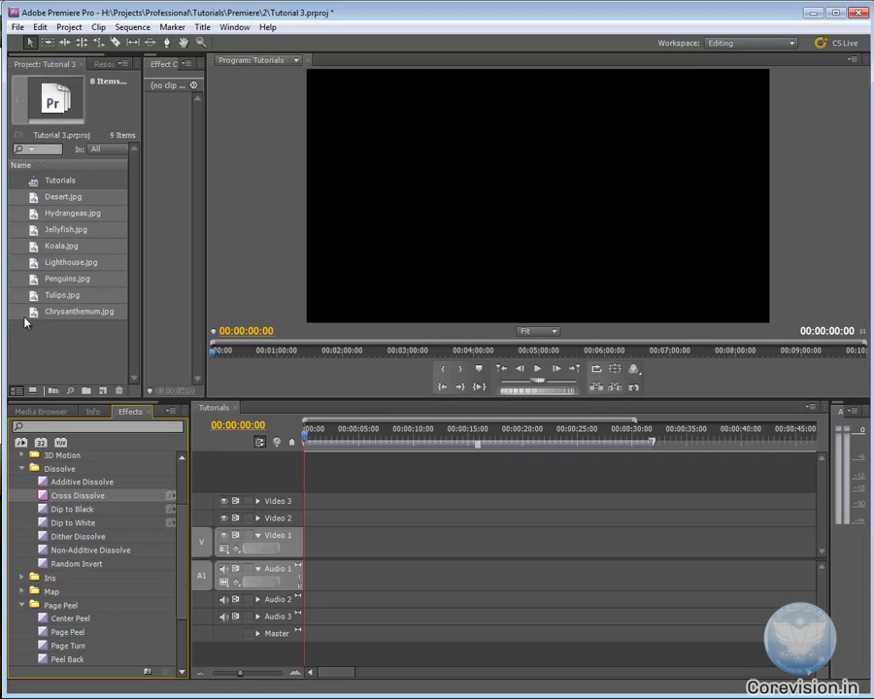
drag(31, 313, 54, 390)
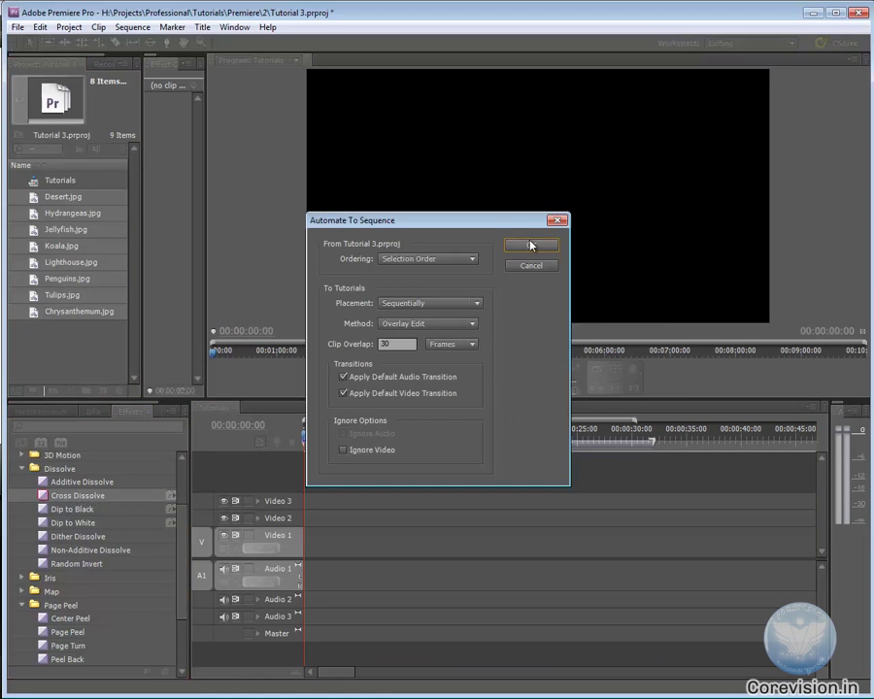
click(530, 246)
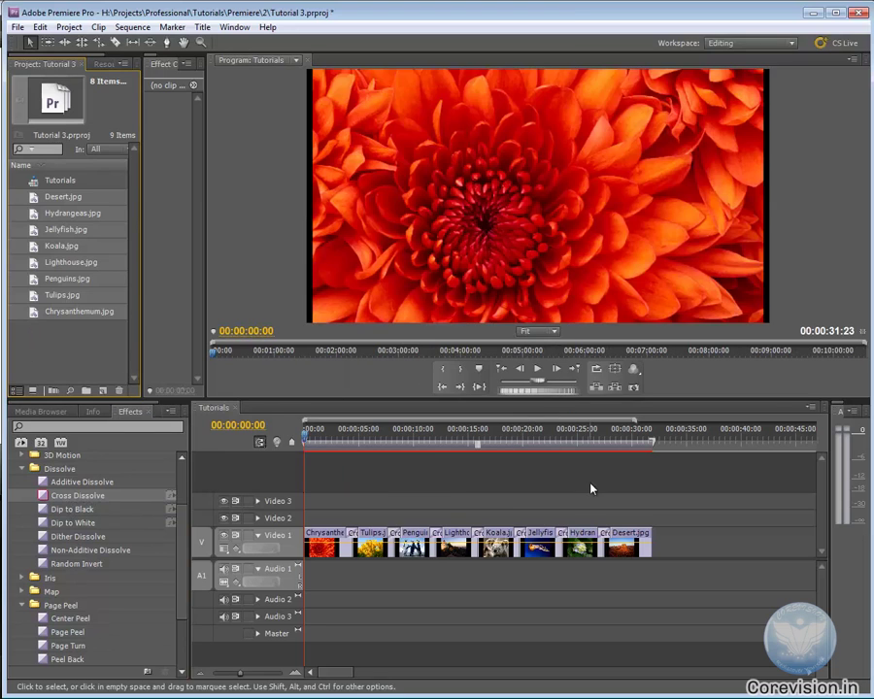
Play the rebuilt sequence to preview the Cross Dissolve transitions, and return the playhead to the beginning
click(539, 370)
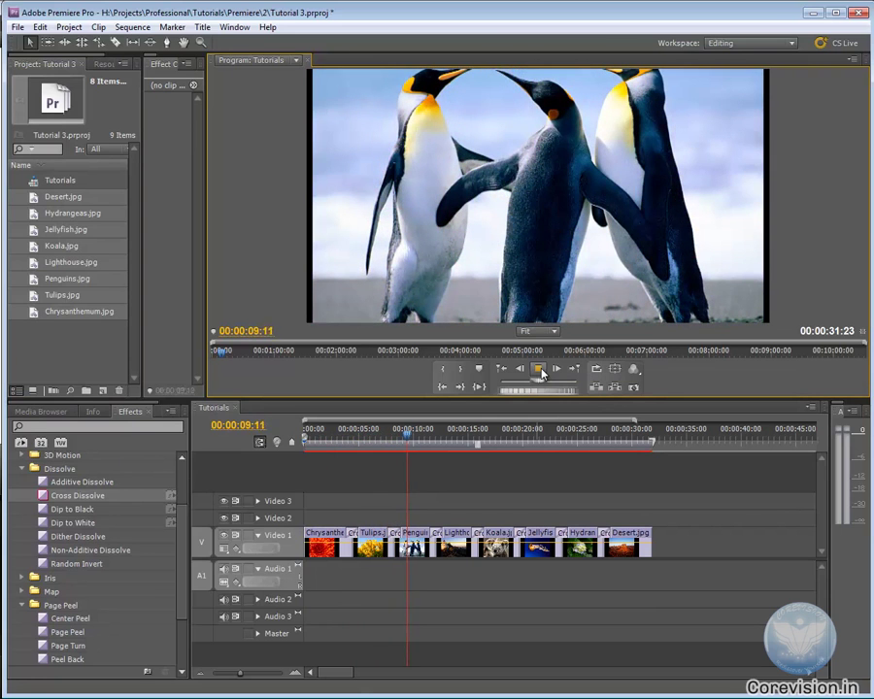
click(540, 370)
drag(412, 438, 297, 440)
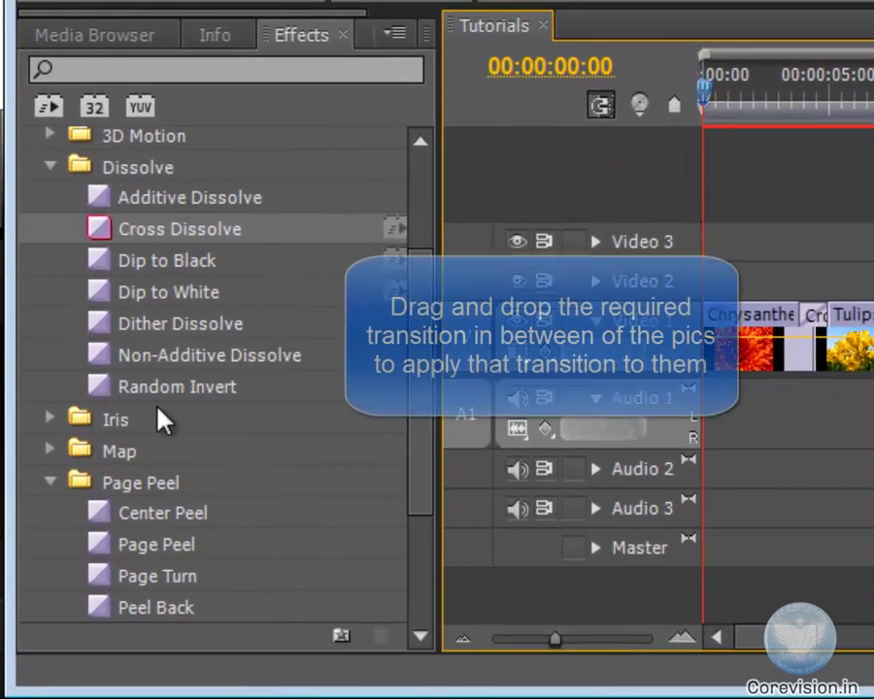
Apply the Page Peel transition between the Chrysanthemum.jpg and Tulips.jpg clips in place of Cross Dissolve
scroll(160, 417, down, 2)
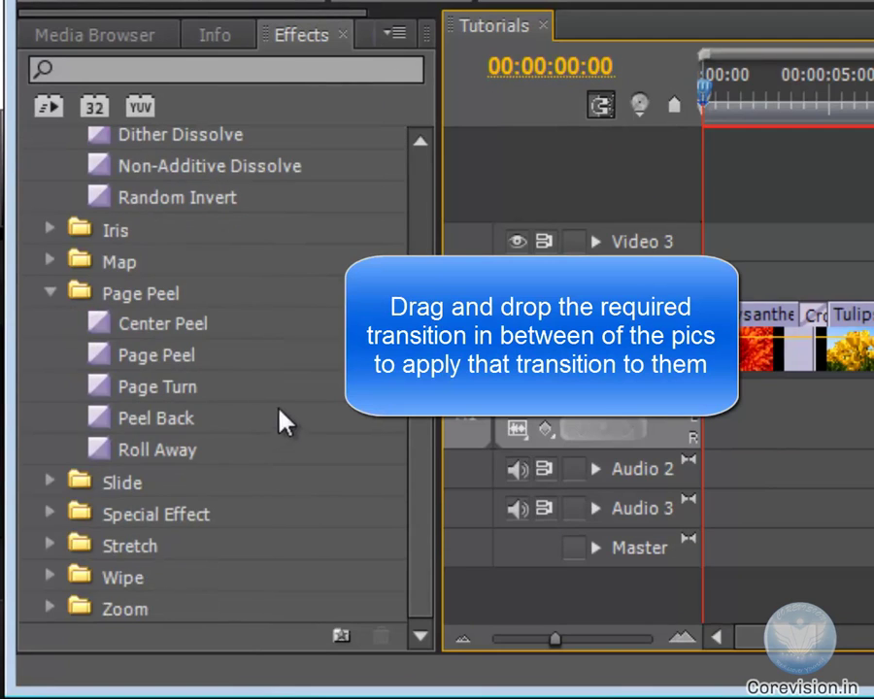
click(107, 368)
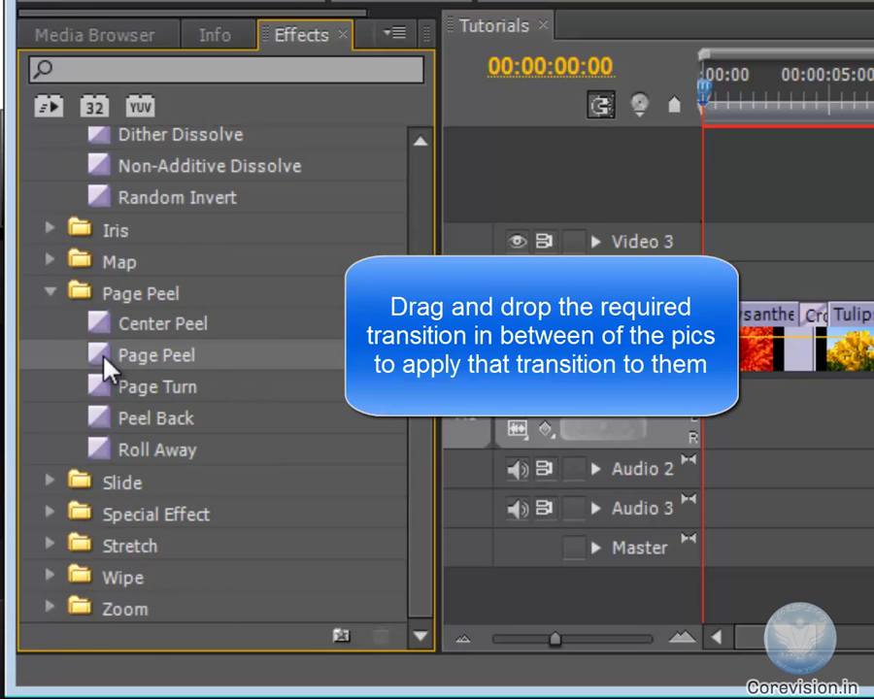
drag(102, 360, 786, 446)
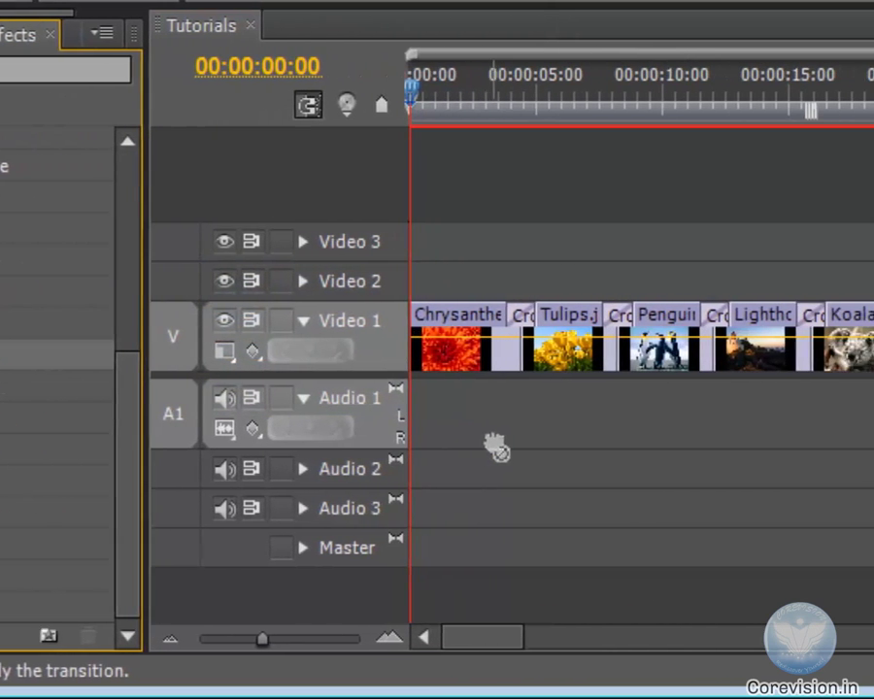
drag(496, 447, 517, 452)
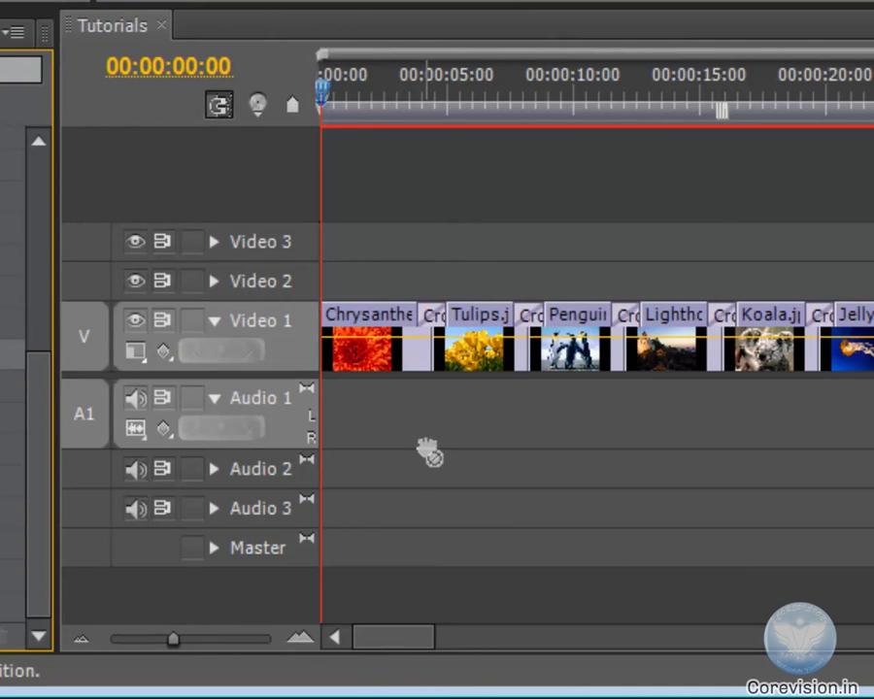
drag(428, 452, 427, 335)
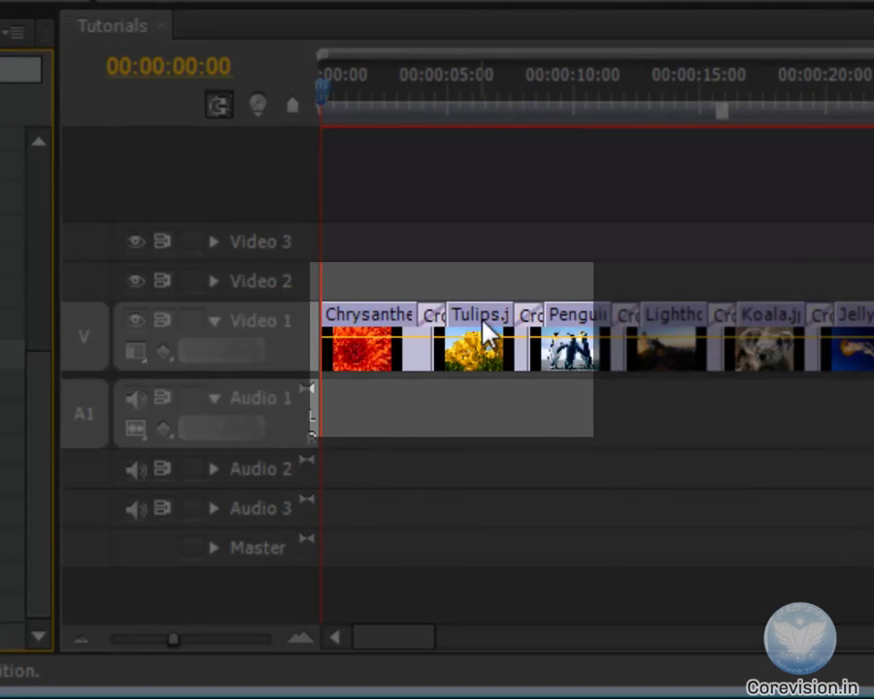
mouse_move(439, 335)
mouse_down()
mouse_move(430, 395)
mouse_move(450, 336)
mouse_move(455, 363)
mouse_move(435, 384)
mouse_move(439, 331)
mouse_up()
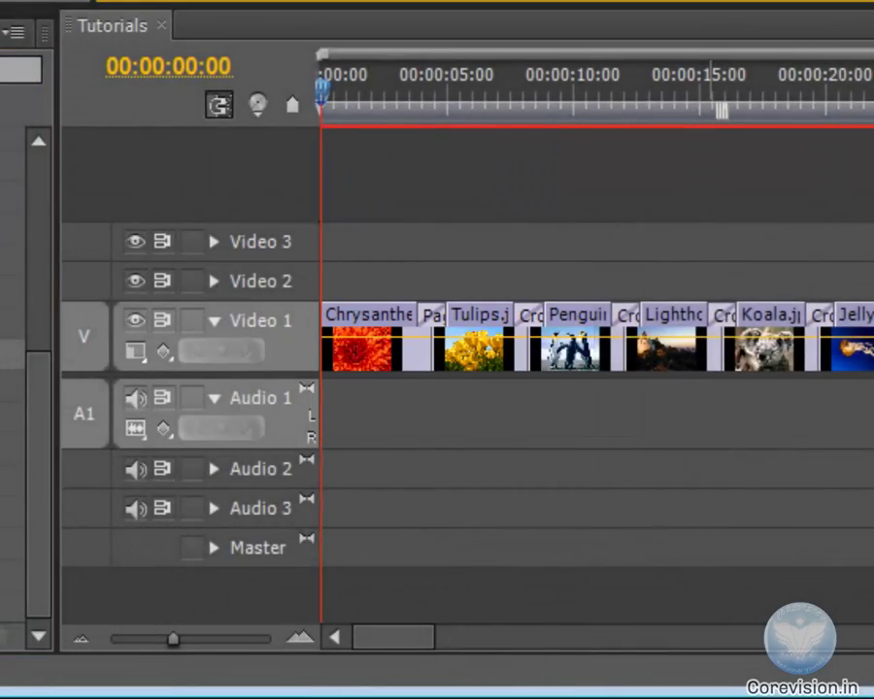
Play the sequence through the Page Peel transition and move the playhead back near the beginning
click(867, 0)
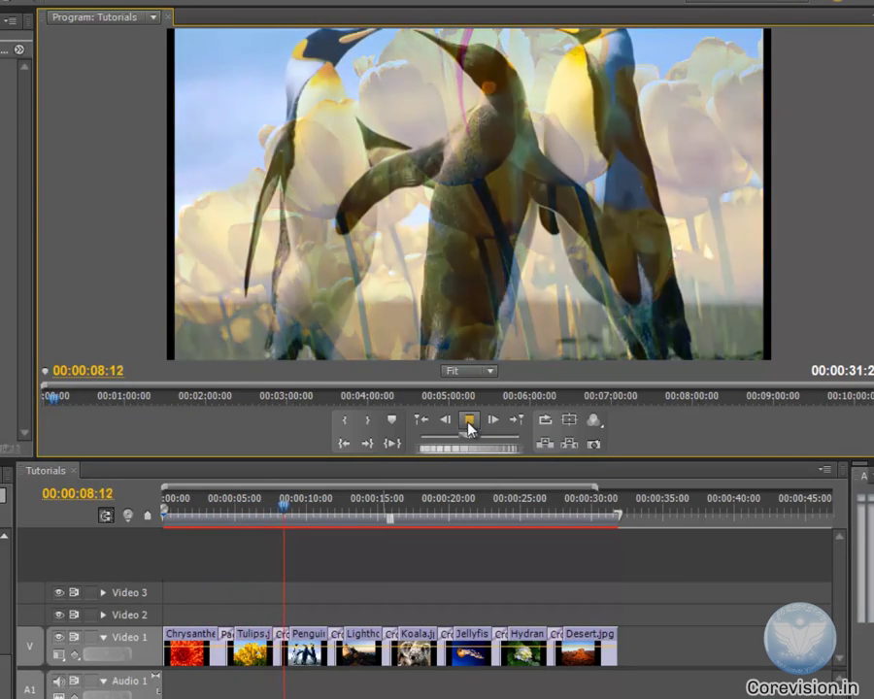
click(469, 425)
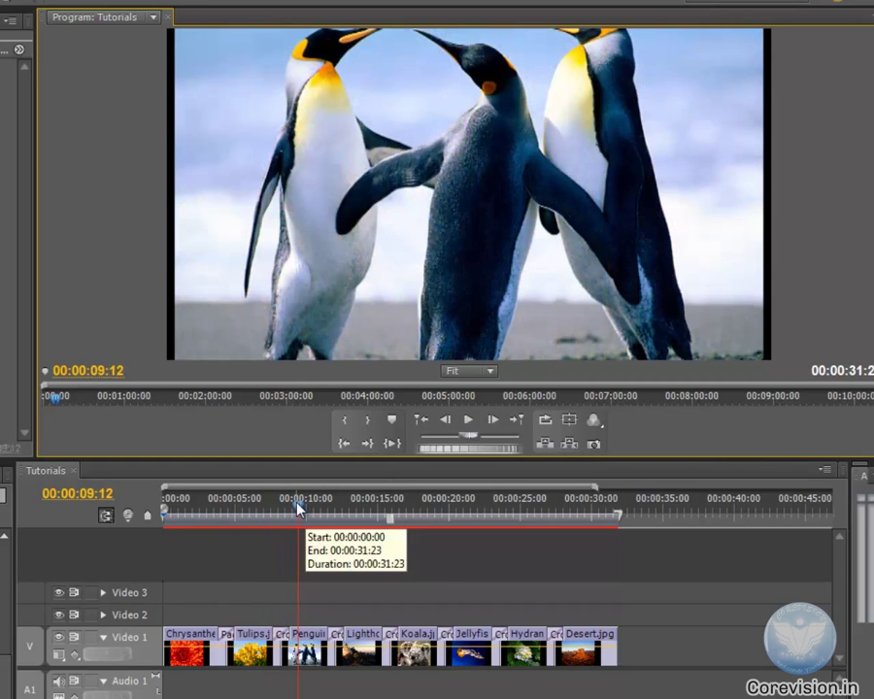
drag(298, 508, 170, 526)
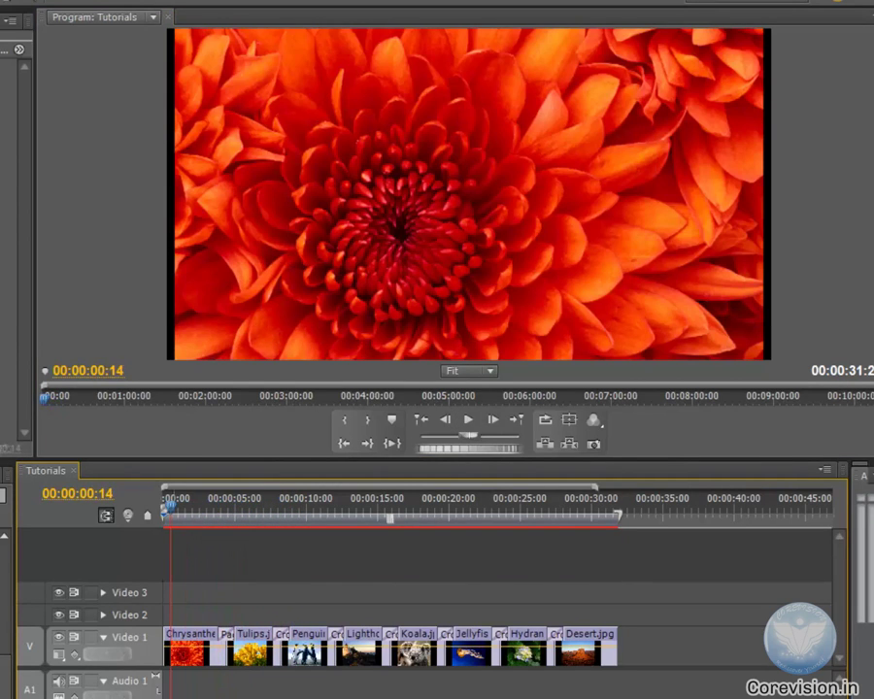
Replace the Page Peel transition between Chrysanthemum.jpg and Tulips.jpg with Cross Dissolve
key(=)
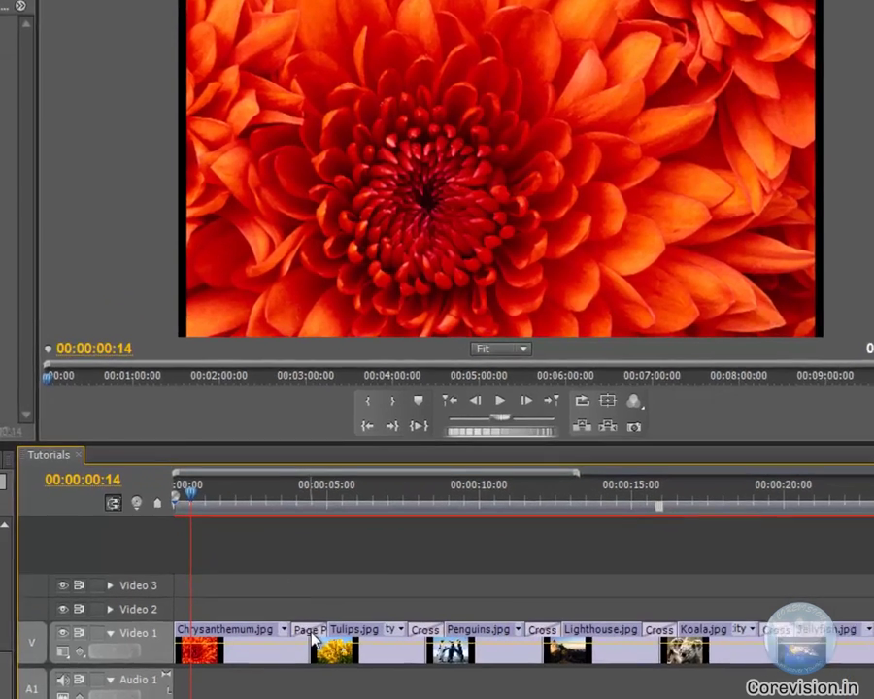
drag(194, 497, 287, 516)
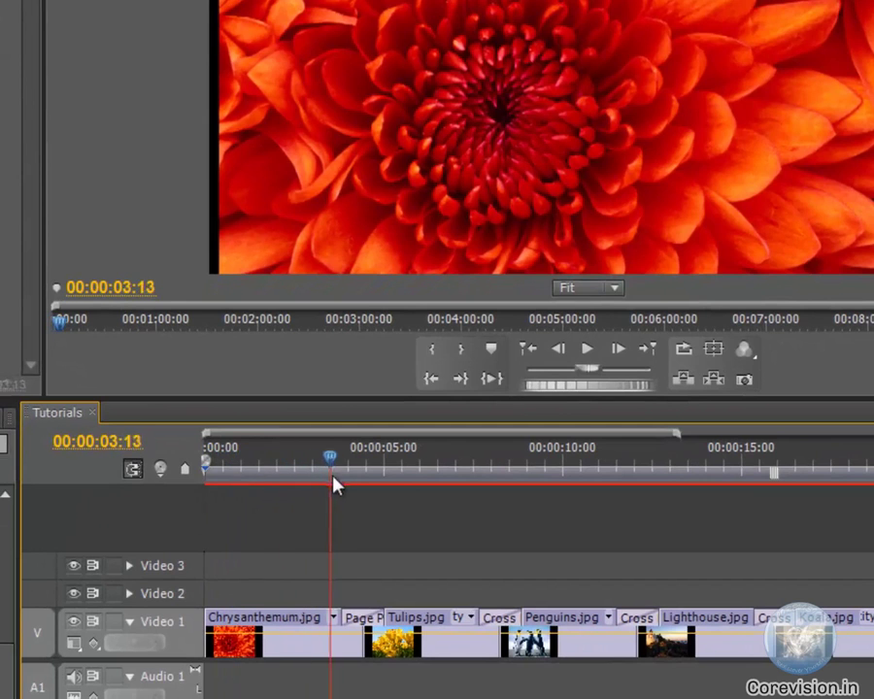
drag(334, 486, 146, 505)
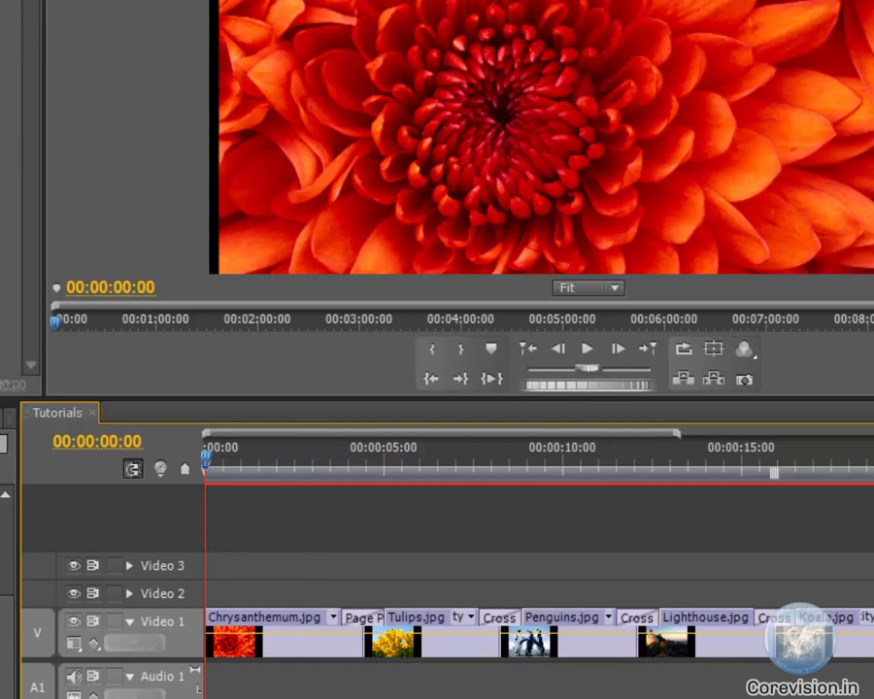
drag(5, 592, 361, 621)
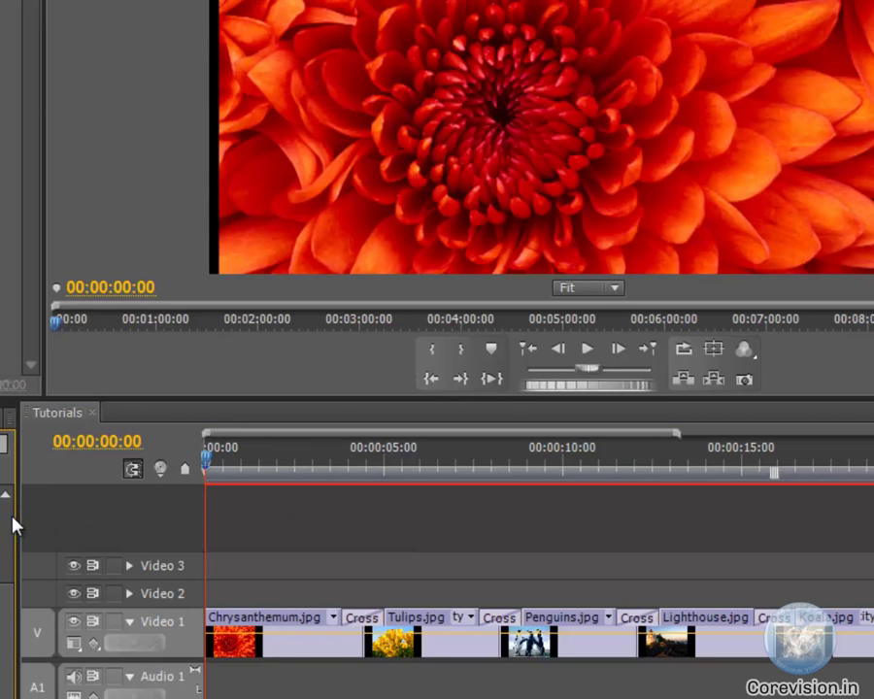
Enlarge the Effect Controls area and display the effects of the Chrysanthemum.jpg clip in it
drag(17, 513, 0, 485)
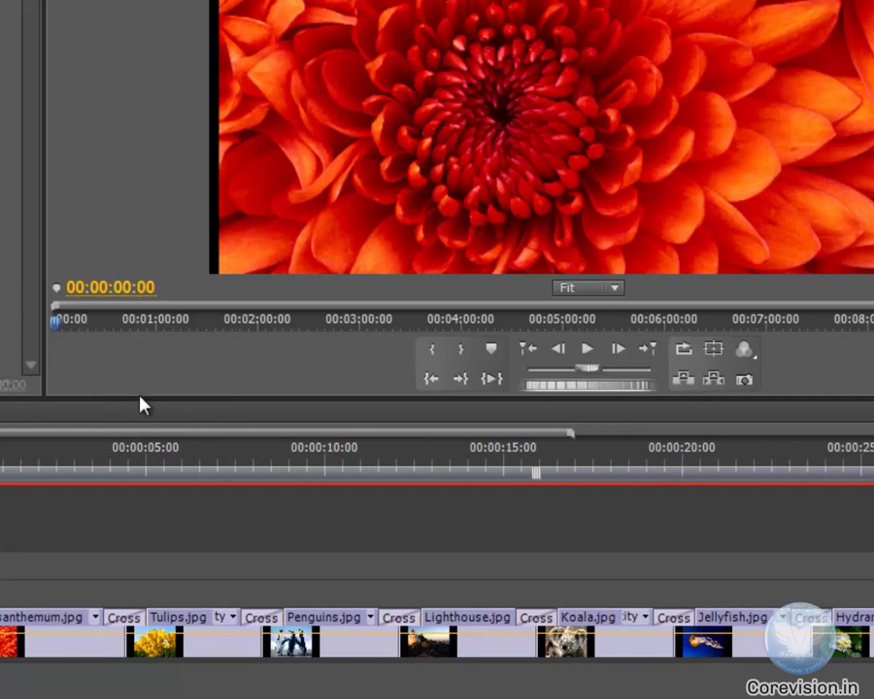
drag(137, 397, 117, 527)
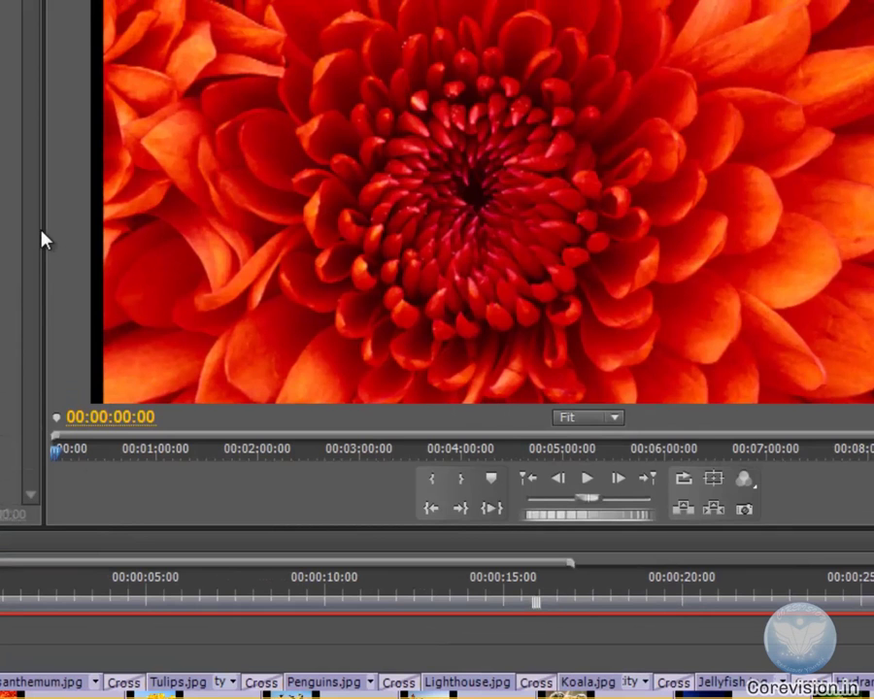
drag(42, 230, 447, 279)
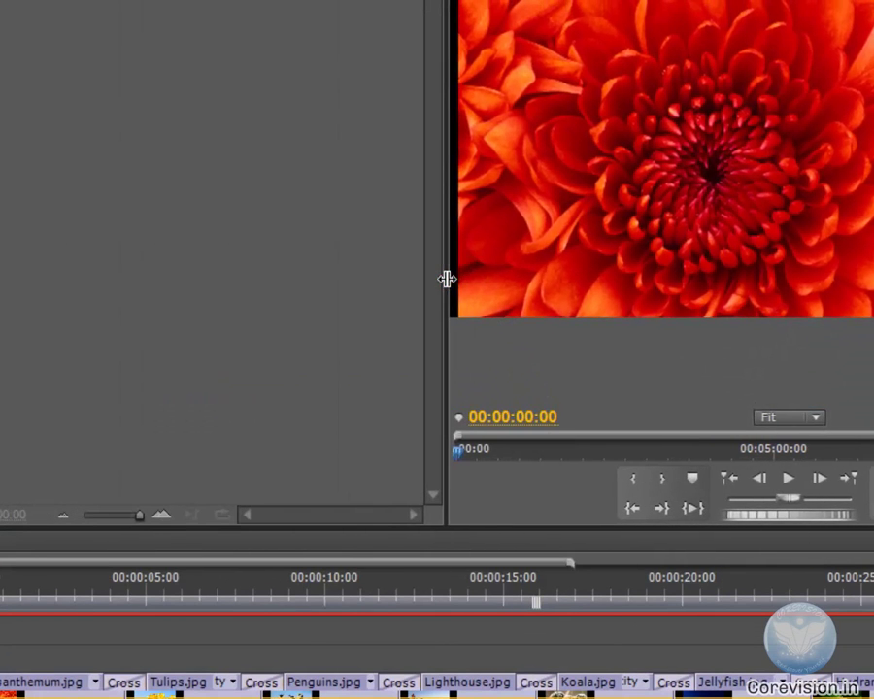
drag(221, 527, 205, 513)
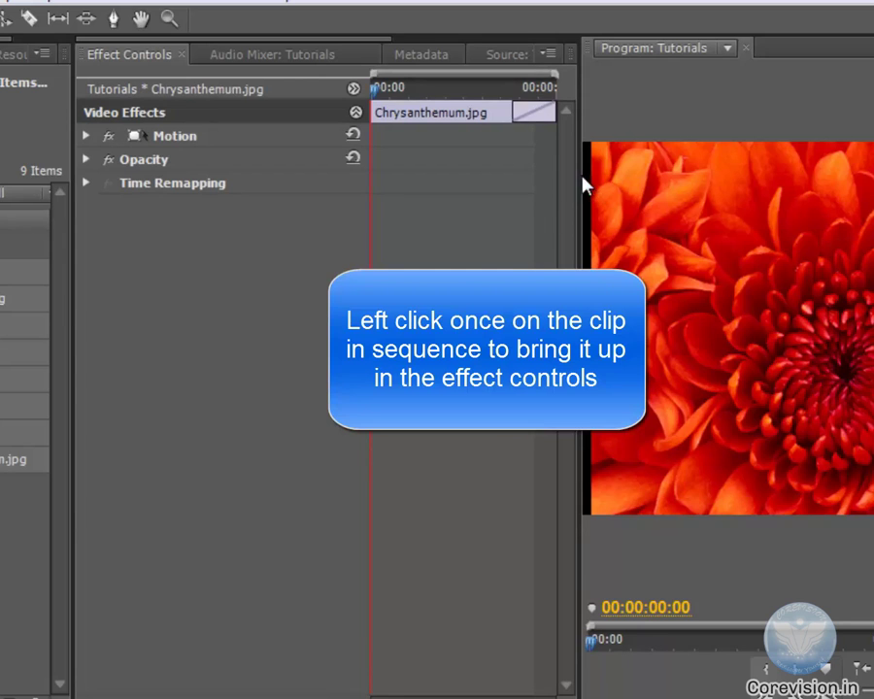
drag(579, 175, 673, 176)
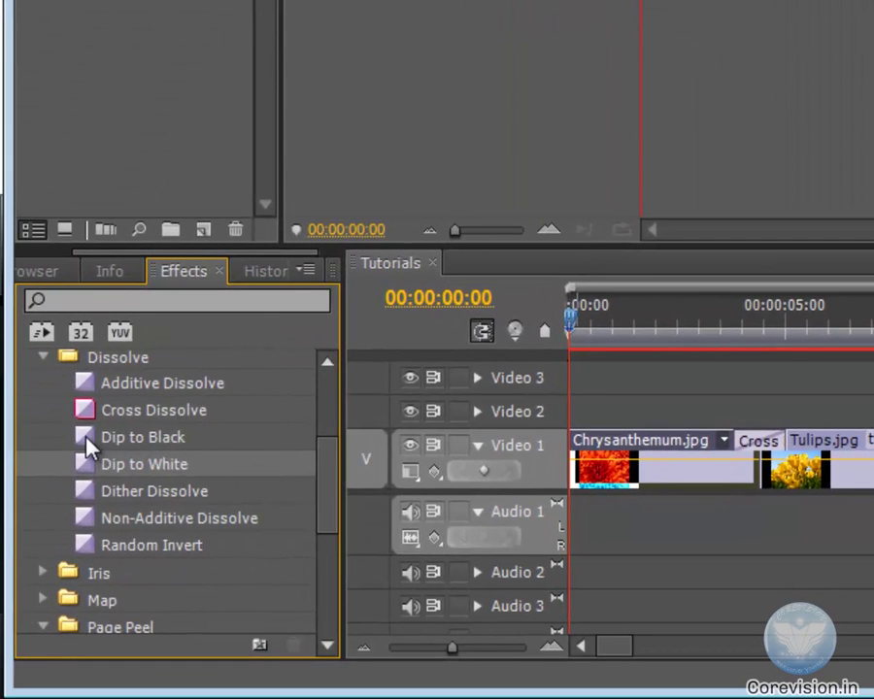
Apply the Dip to Black transition to the start of the Chrysanthemum.jpg clip and play it back
drag(86, 441, 580, 449)
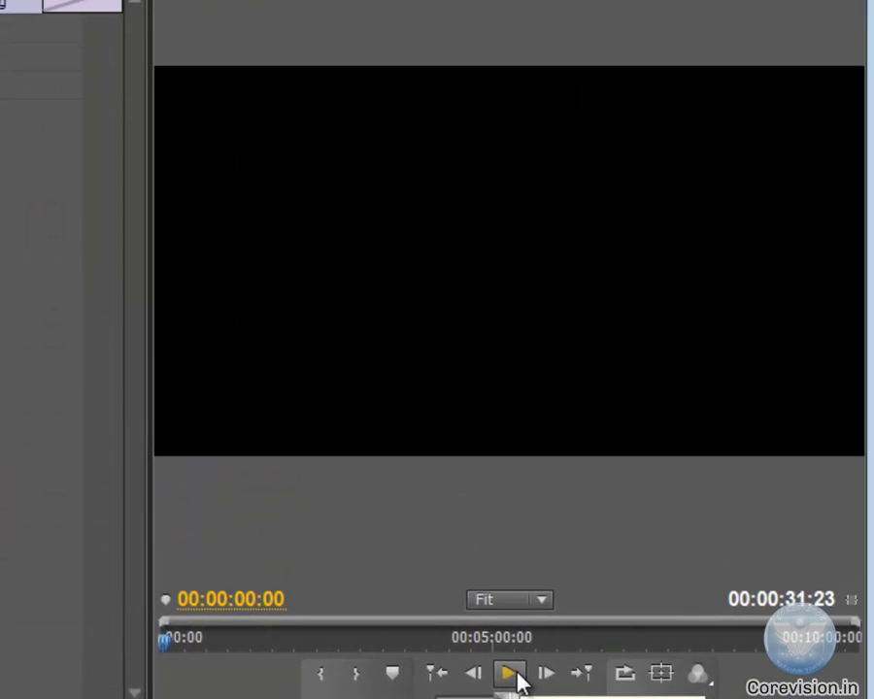
click(511, 674)
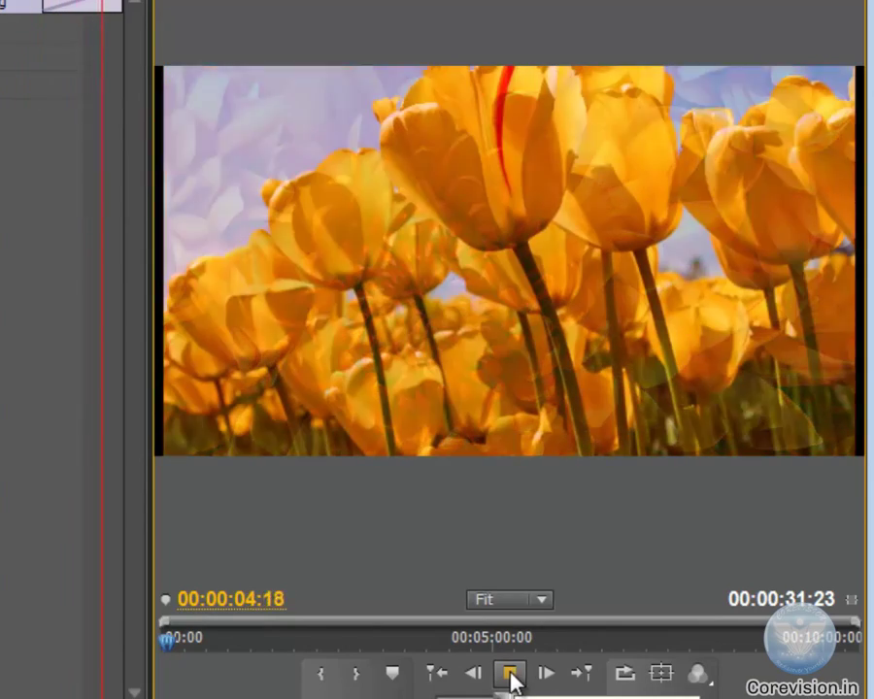
click(512, 677)
mouse_move(507, 691)
mouse_down()
mouse_move(481, 691)
mouse_move(525, 691)
mouse_move(499, 692)
mouse_up()
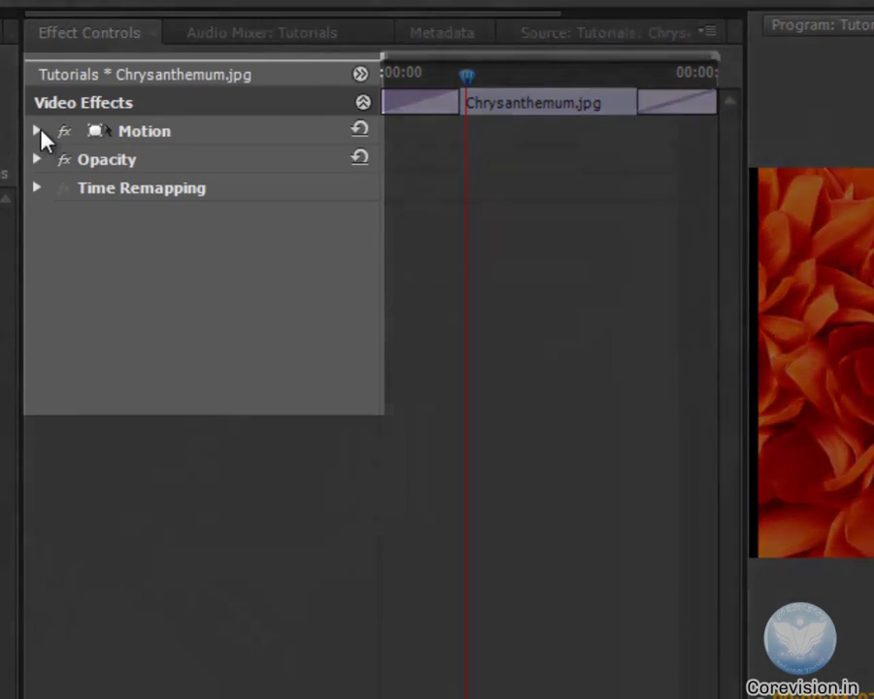
Expand the Motion settings of Chrysanthemum.jpg and add a Scale keyframe at the start of the clip
click(37, 131)
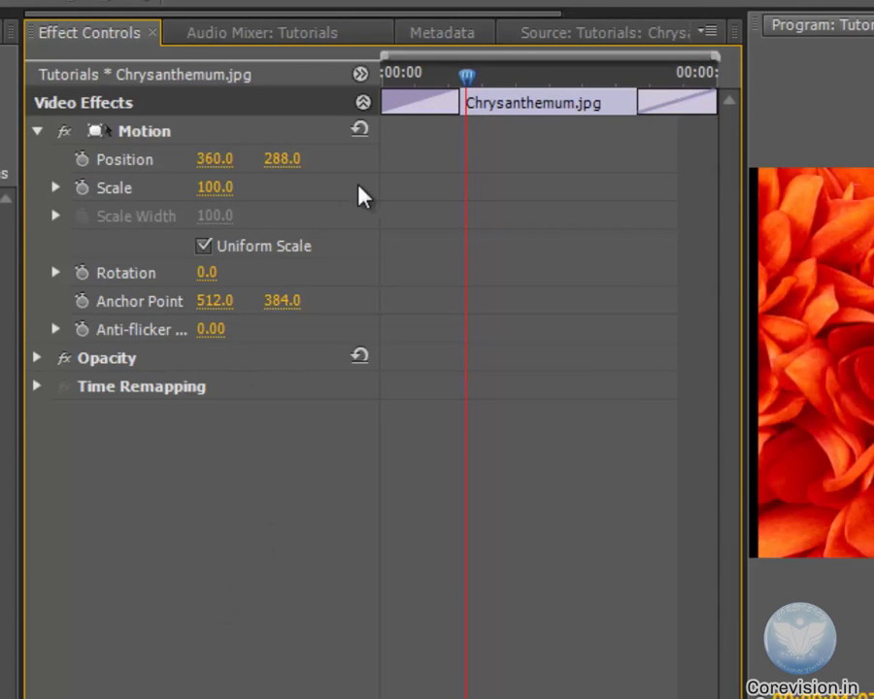
drag(417, 75, 354, 73)
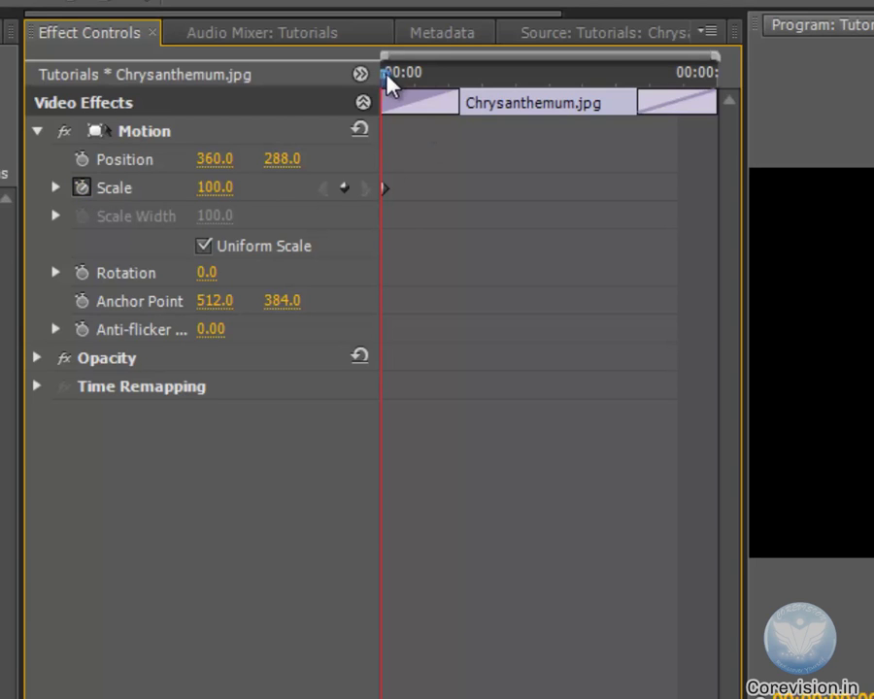
Add a larger Scale keyframe at the end of the Chrysanthemum.jpg clip and play the zoom back from the start
drag(387, 77, 748, 94)
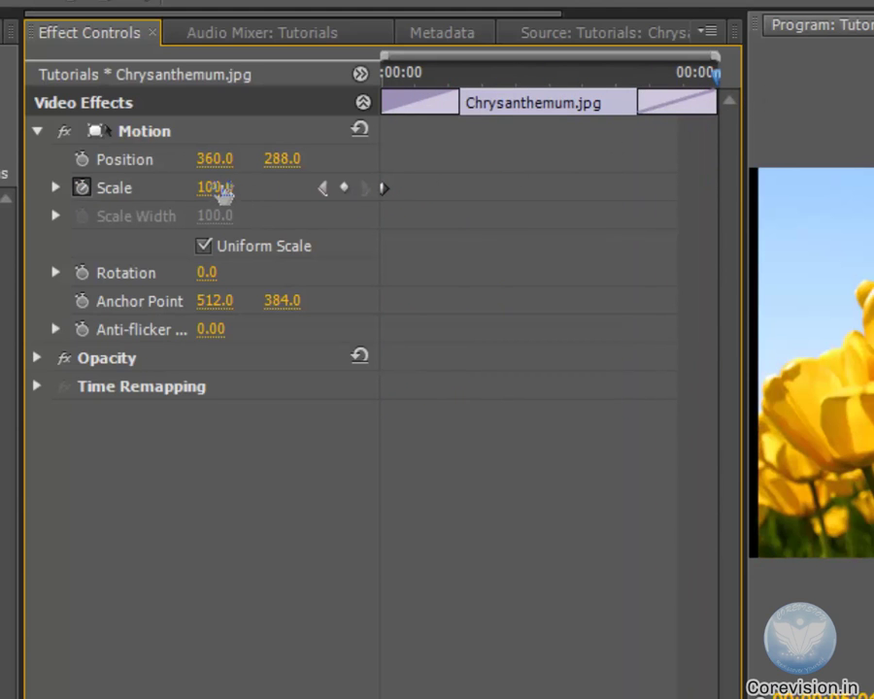
drag(222, 192, 245, 191)
drag(714, 78, 97, 93)
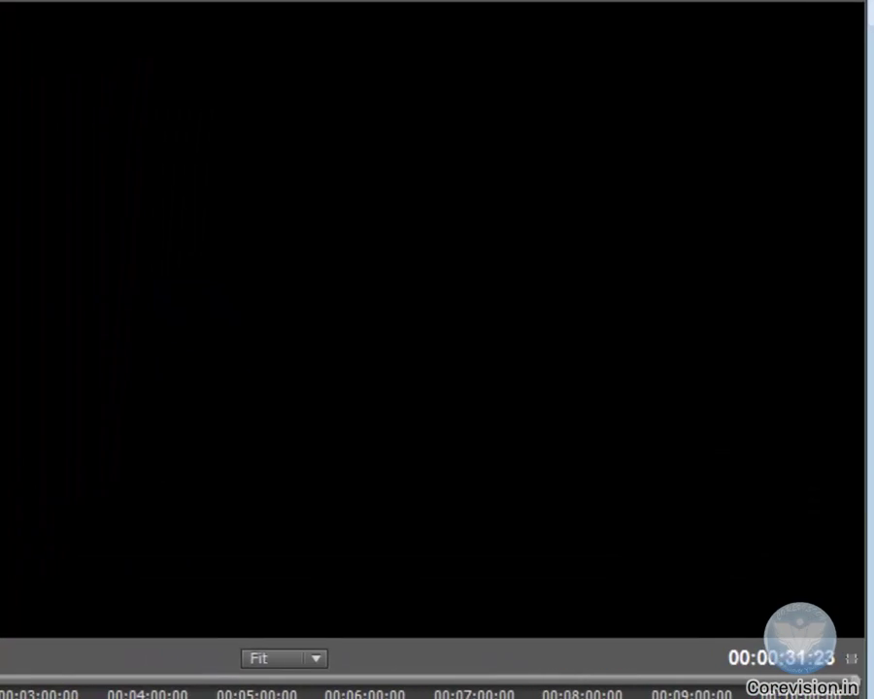
click(362, 639)
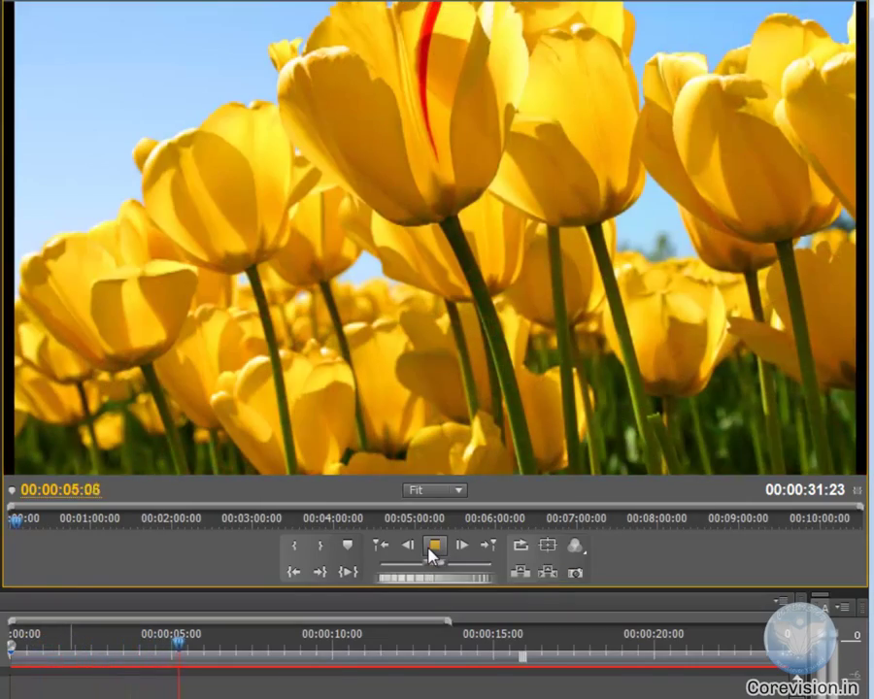
click(432, 555)
Show the Motion settings of the Tulips.jpg clip and add a Scale keyframe at the start of the clip
drag(180, 641, 200, 668)
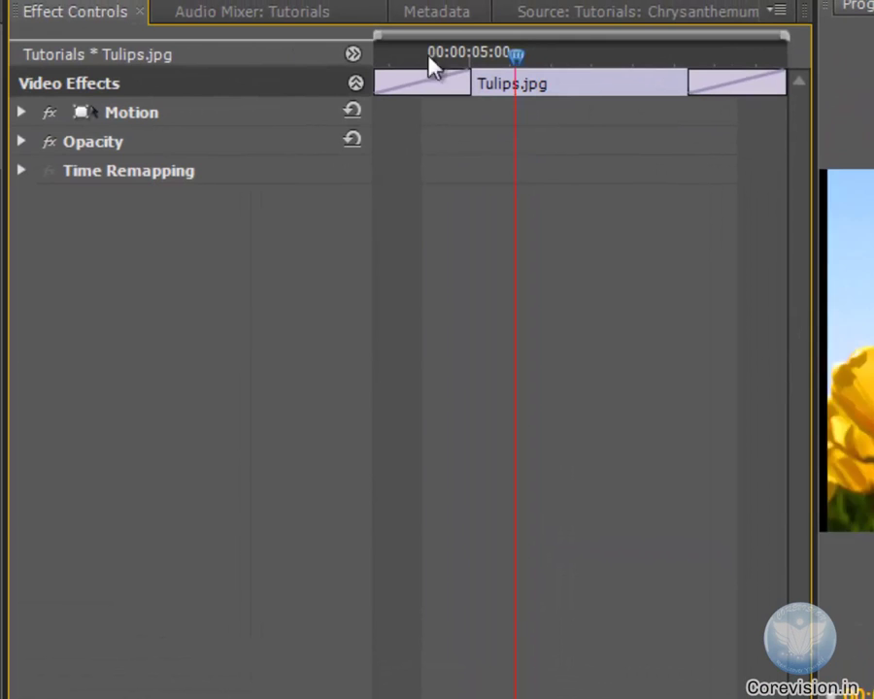
drag(427, 57, 9, 56)
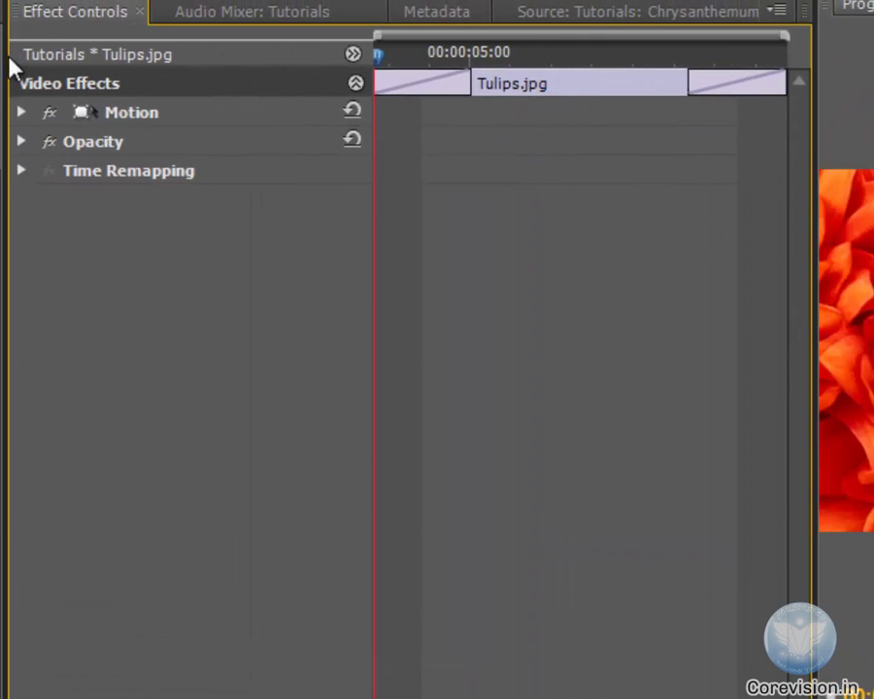
click(21, 112)
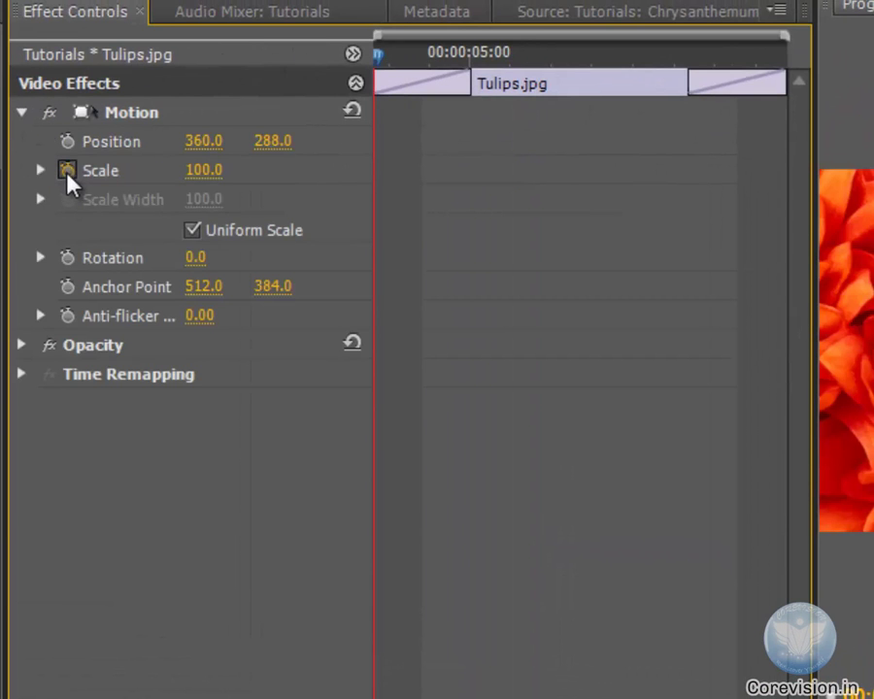
click(67, 171)
Set the Scale of Tulips.jpg to 115 at the end of the clip as a second keyframe
drag(377, 53, 785, 56)
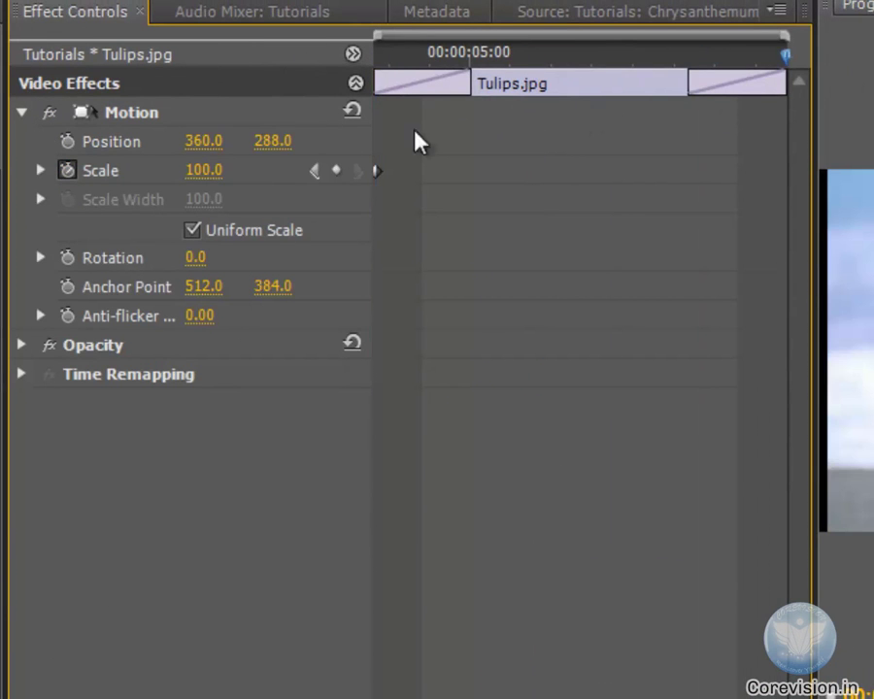
click(205, 172)
text(1)
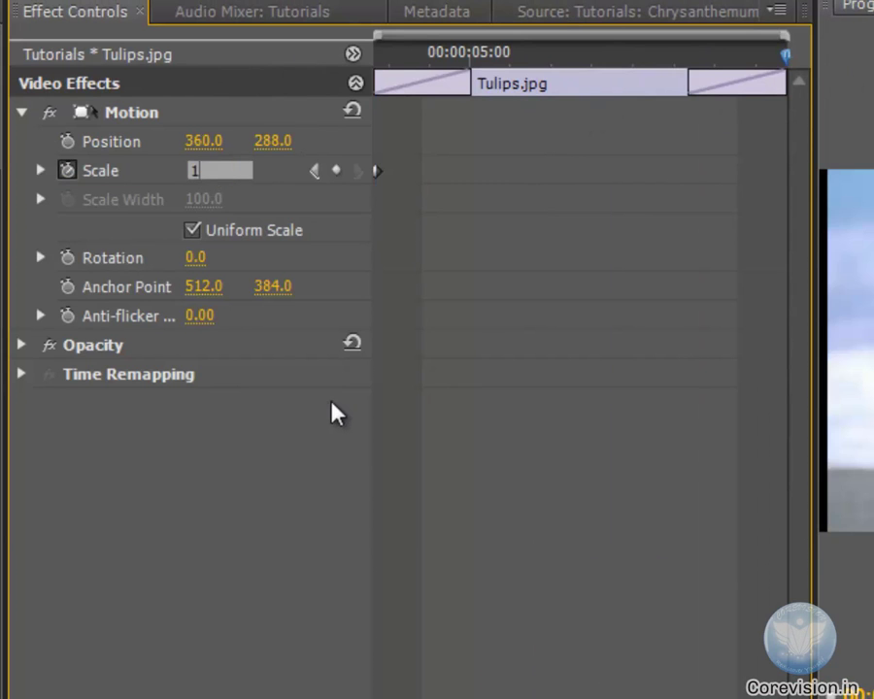
text(15)
key(Return)
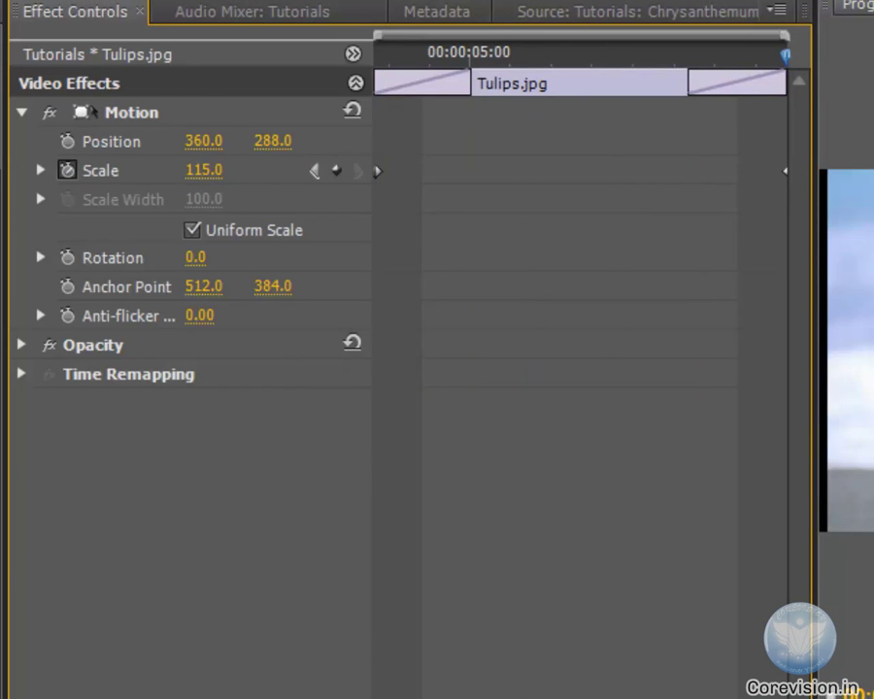
Maximize the Program monitor and play the Tutorials sequence from its beginning to review the animated slideshow
key(Home)
drag(817, 375, 284, 408)
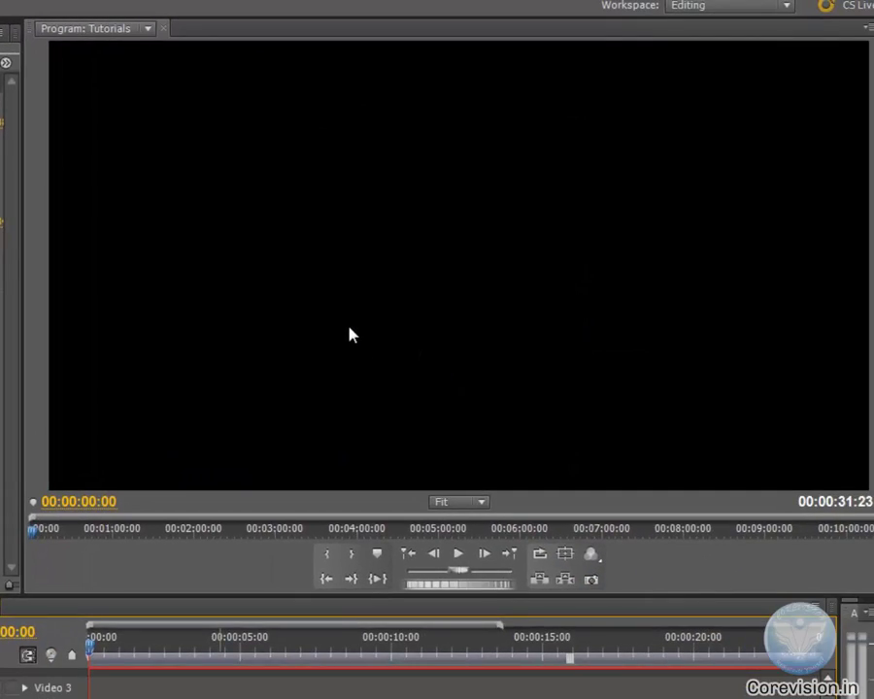
key(grave)
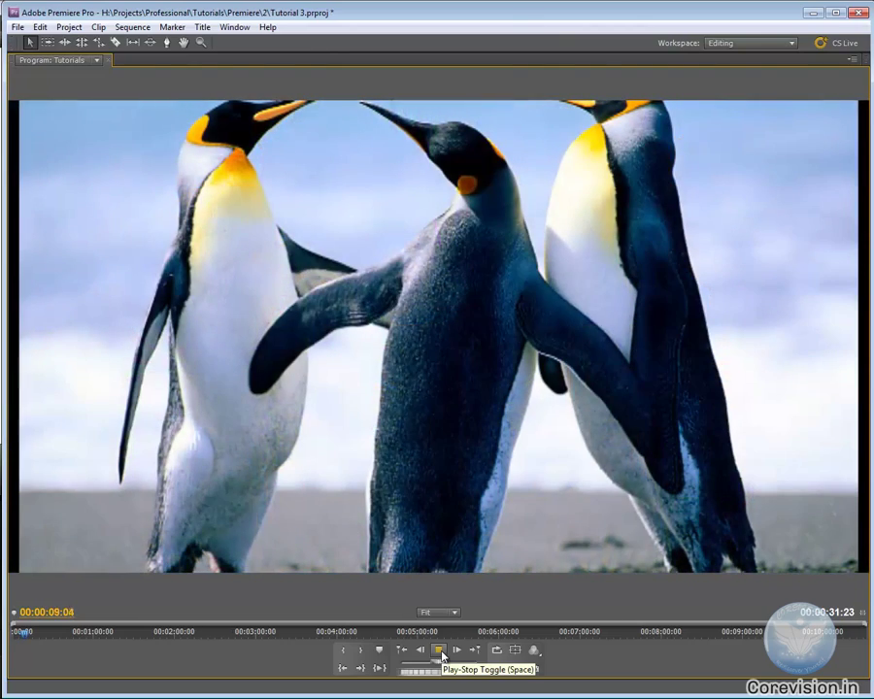
click(440, 652)
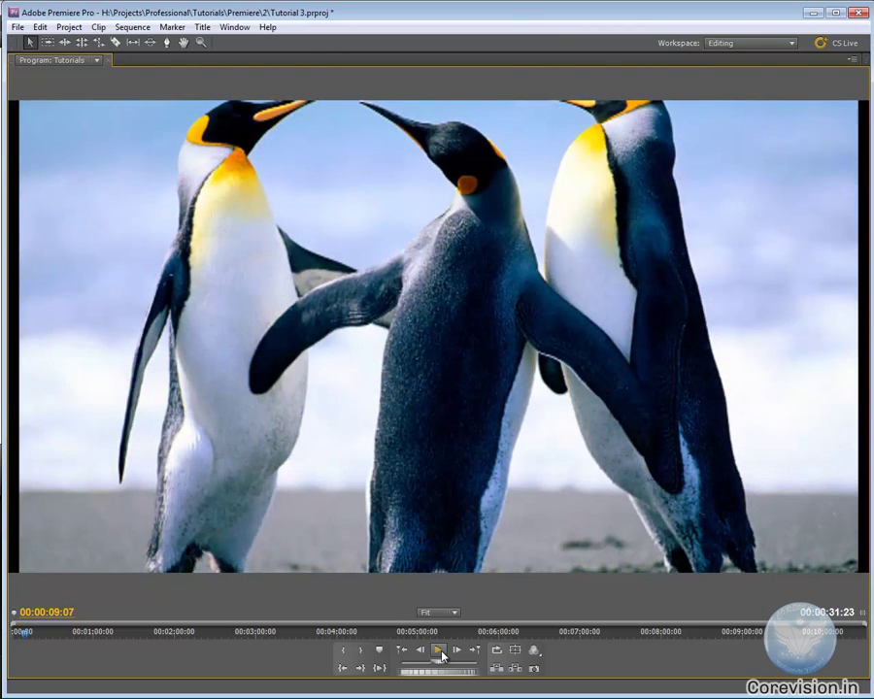
drag(20, 636, 3, 643)
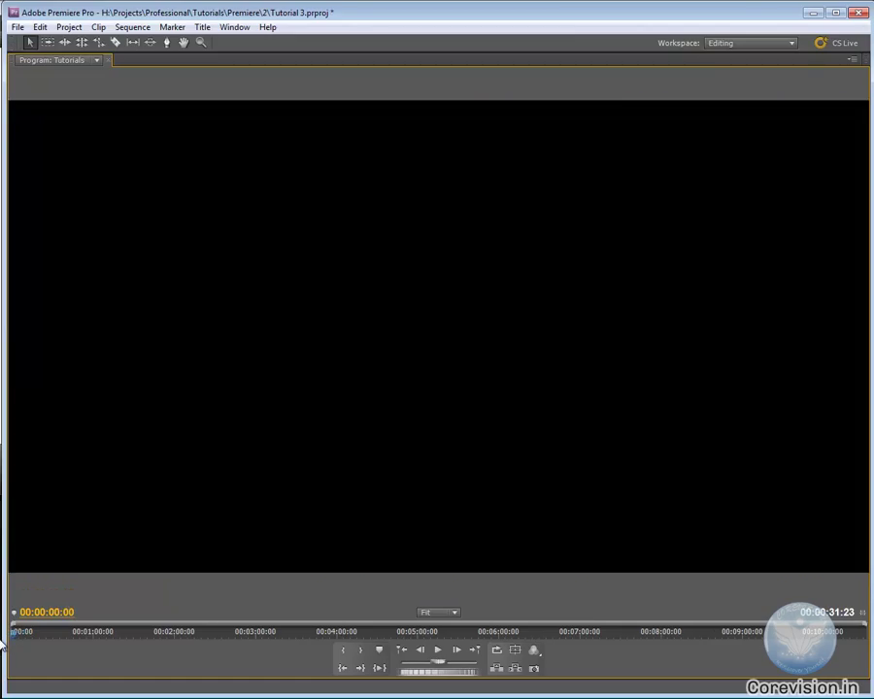
click(443, 656)
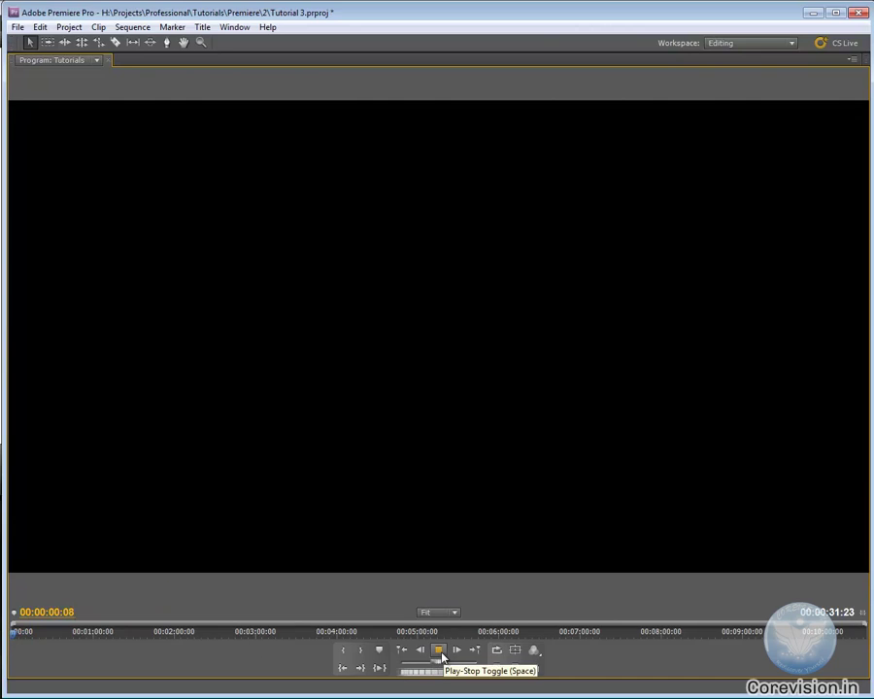